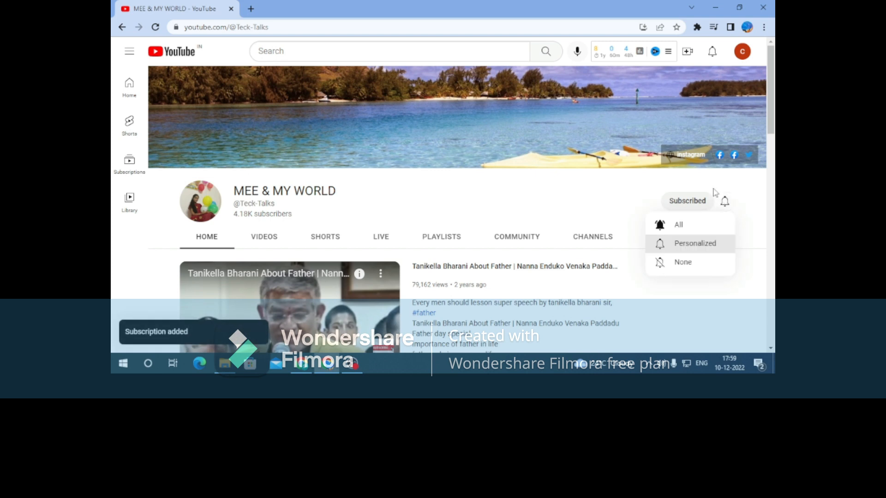
Step: Set the MEE & MY WORLD channel's notification preference to All
{"action": "left_click", "coordinate": [689, 225]}
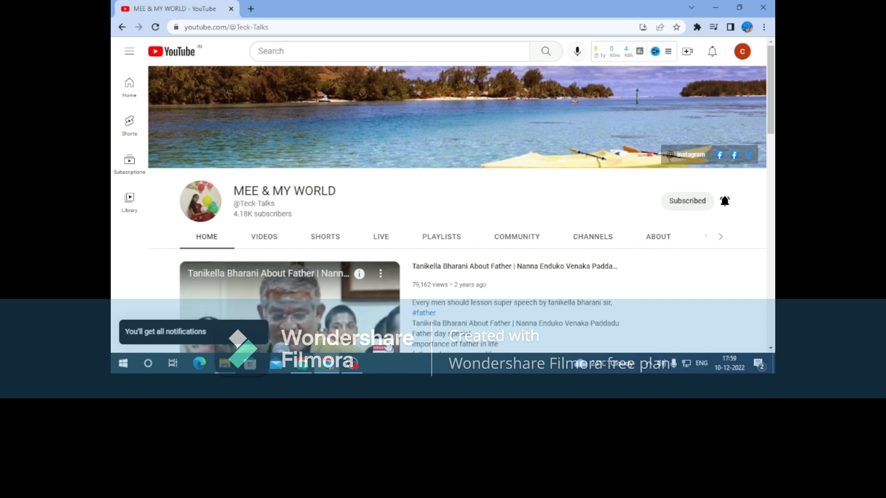
{"action": "left_click", "coordinate": [295, 365]}
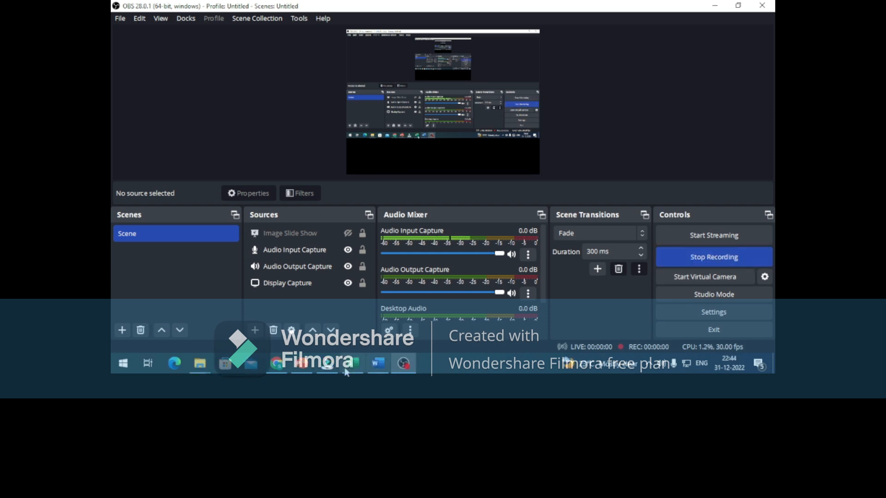
Step: Switch to the Excel worksheet and select the student names in B3:B8 to review their letter case
{"action": "left_click", "coordinate": [352, 367]}
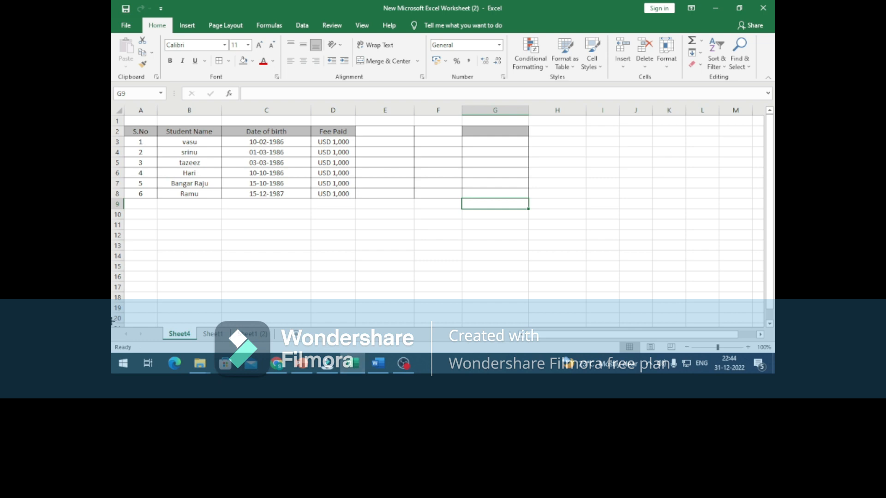
{"action": "left_click_drag", "start_coordinate": [206, 141], "coordinate": [206, 195]}
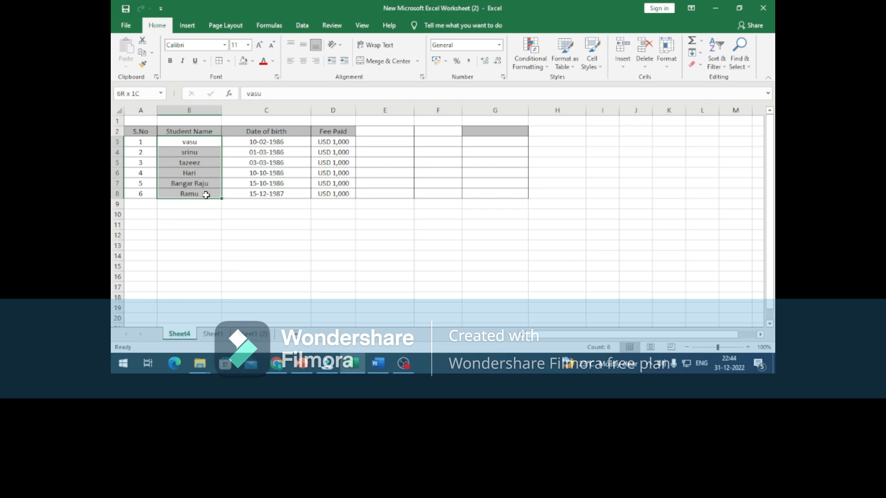
{"action": "left_click_drag", "start_coordinate": [197, 142], "coordinate": [196, 191]}
{"action": "left_click", "coordinate": [372, 141]}
{"action": "left_click", "coordinate": [193, 143]}
Step: Enter the formula =UPPER(B3) in cell E3 to convert the first student's name to uppercase
{"action": "left_click", "coordinate": [370, 144]}
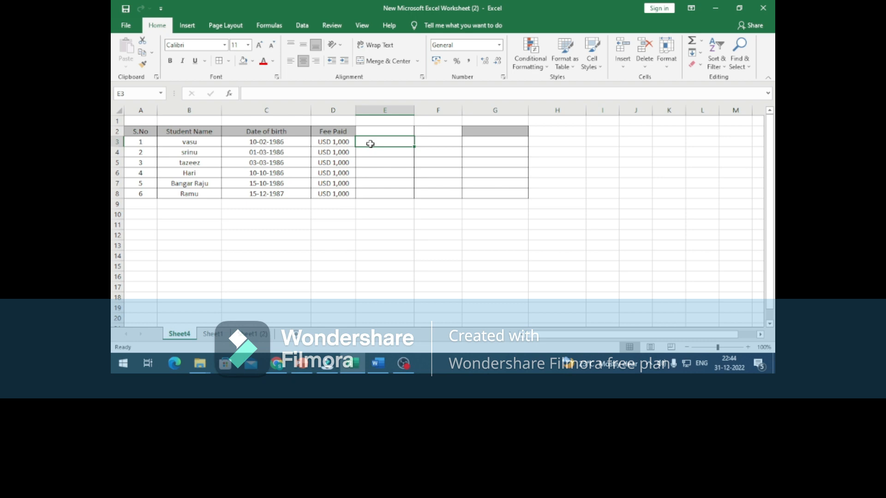
{"action": "type", "text": "="}
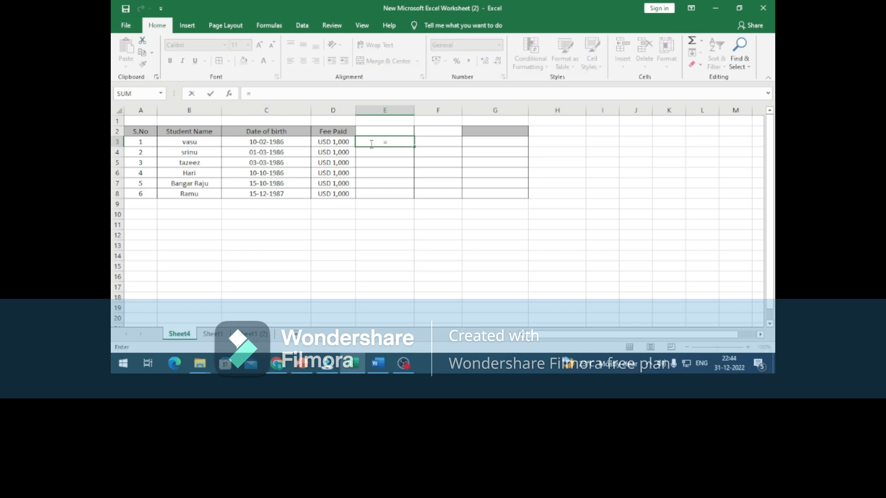
{"action": "type", "text": "upper"}
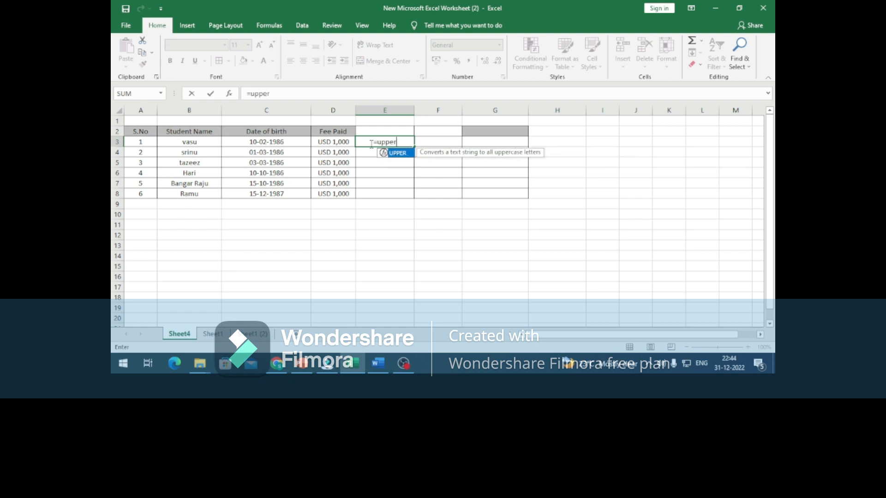
{"action": "type", "text": "("}
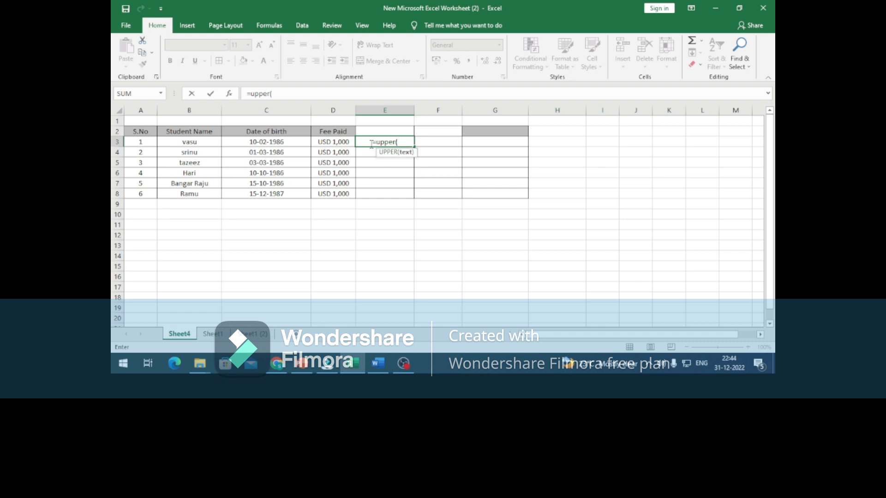
{"action": "left_click", "coordinate": [202, 144]}
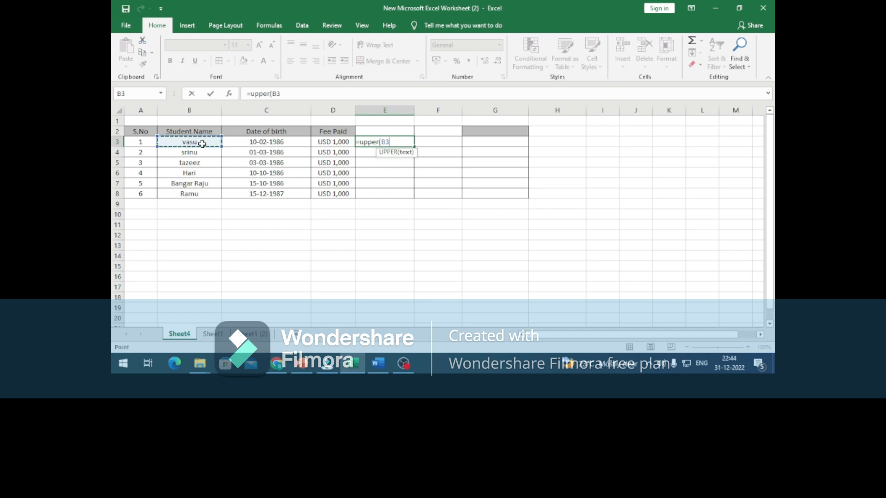
{"action": "type", "text": ")"}
{"action": "key", "text": "Return"}
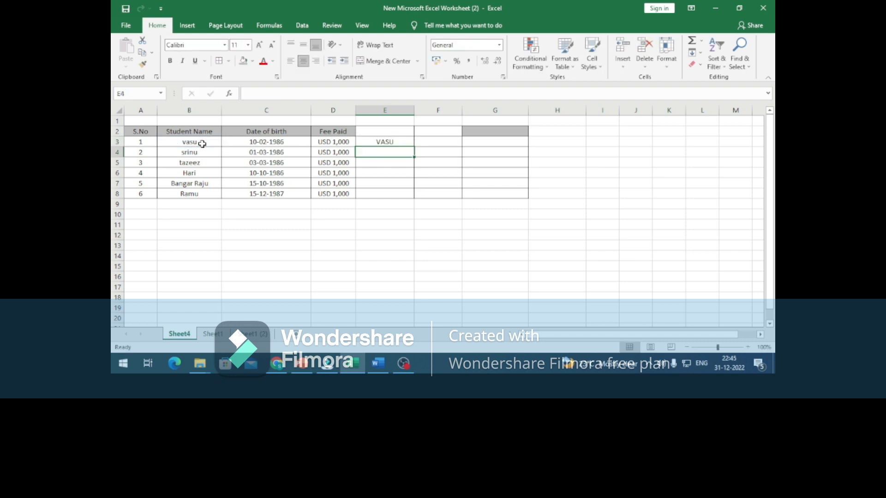
Step: Fill the uppercase formula from E3 down to E8 for all students
{"action": "left_click", "coordinate": [407, 143]}
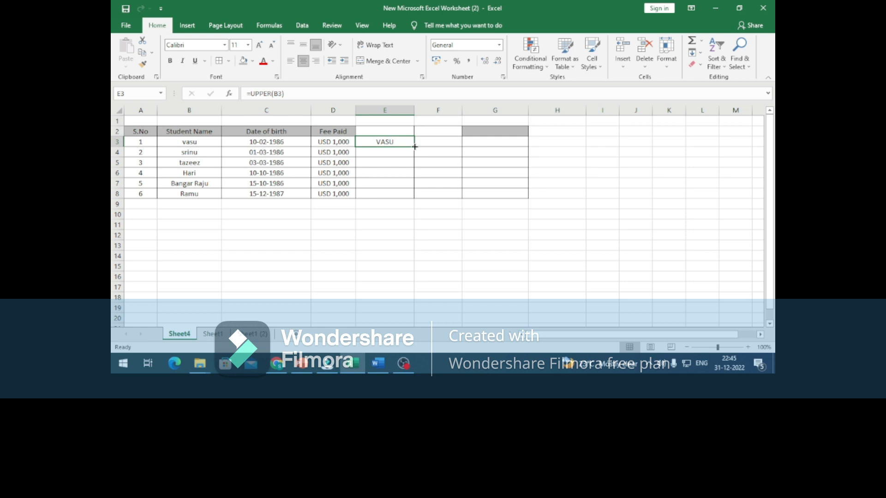
{"action": "double_click", "coordinate": [414, 147]}
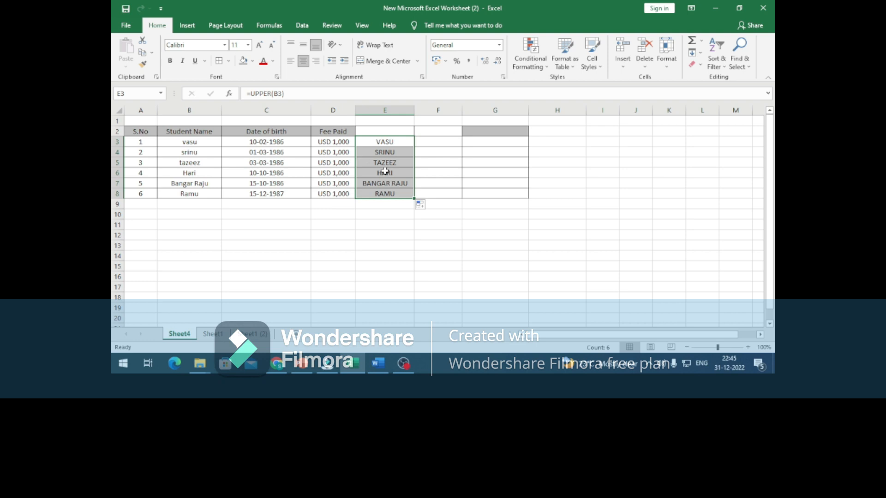
{"action": "left_click", "coordinate": [377, 142]}
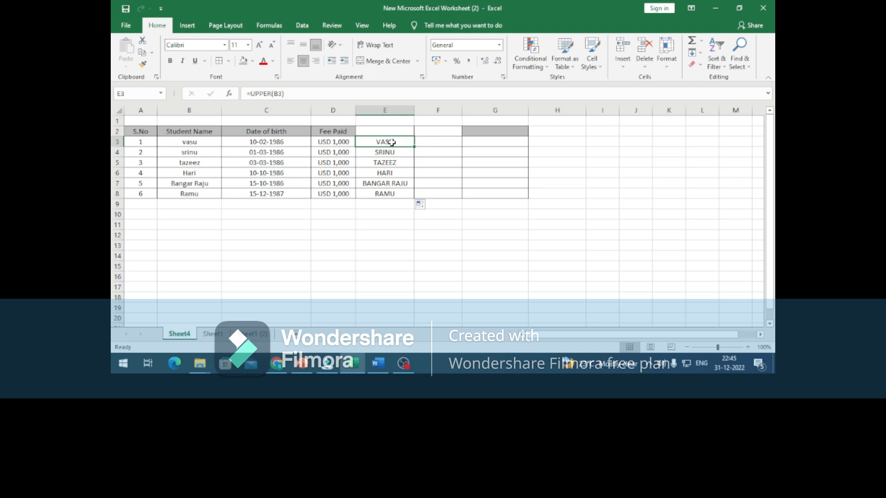
Step: Try to convert the first student's name to proper case in cell F3 with the formula =prope(B3)
{"action": "left_click", "coordinate": [425, 142]}
{"action": "type", "text": "="}
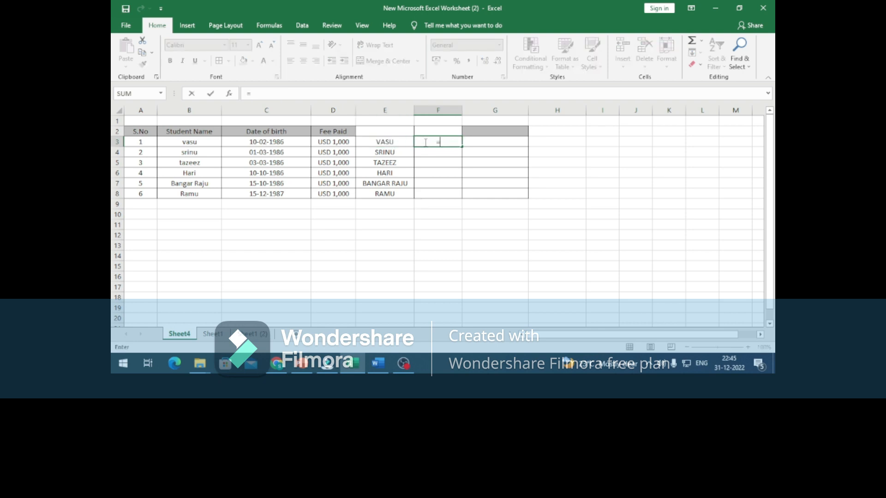
{"action": "type", "text": "prope"}
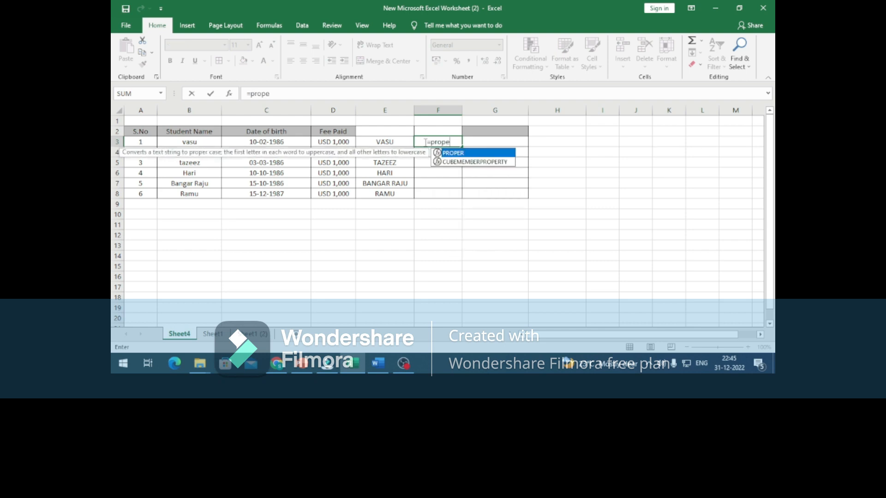
{"action": "type", "text": "("}
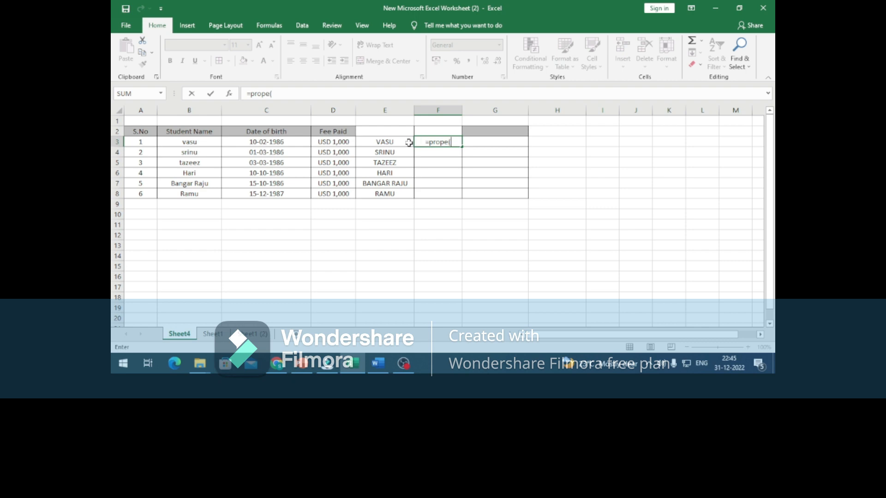
{"action": "left_click", "coordinate": [215, 142]}
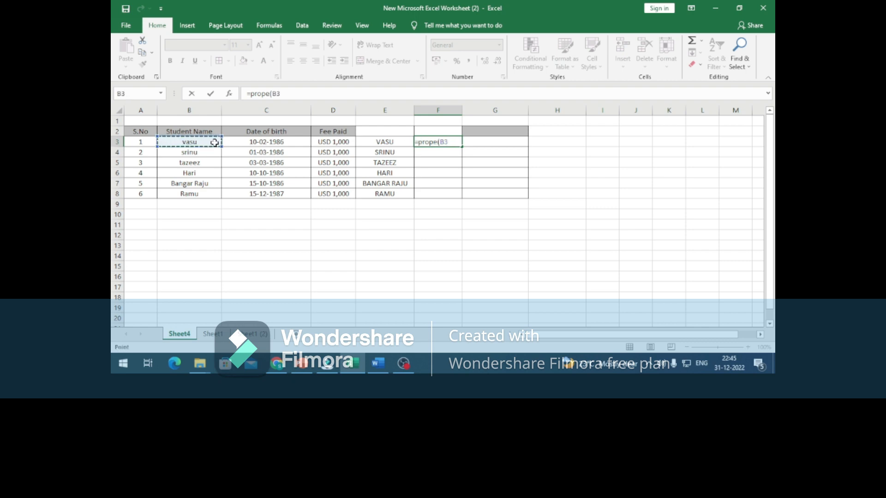
{"action": "type", "text": ")"}
{"action": "key", "text": "Return"}
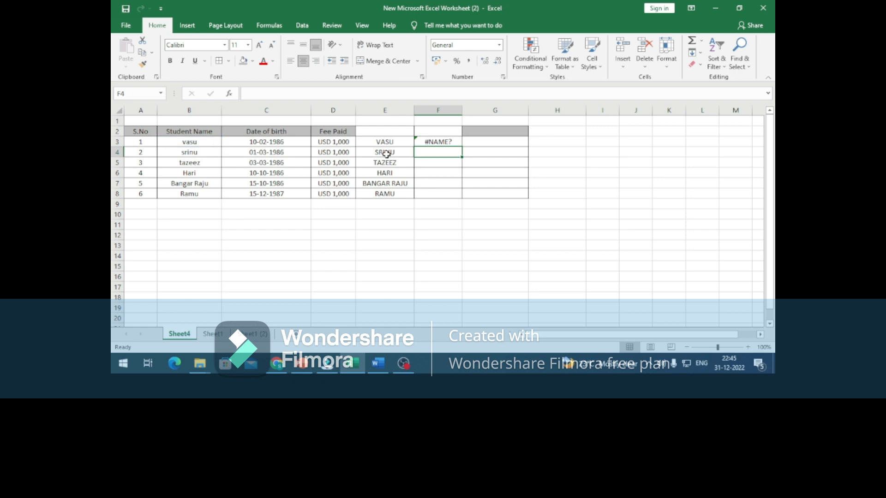
Step: Correct the formula in F3 to =PROPER(B3) and fill it down to F8
{"action": "left_click", "coordinate": [438, 141]}
{"action": "left_click", "coordinate": [270, 95]}
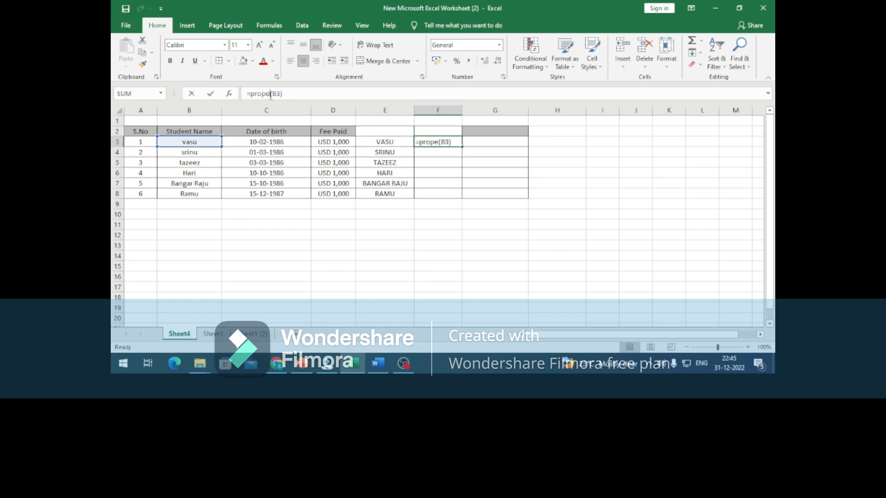
{"action": "type", "text": "r"}
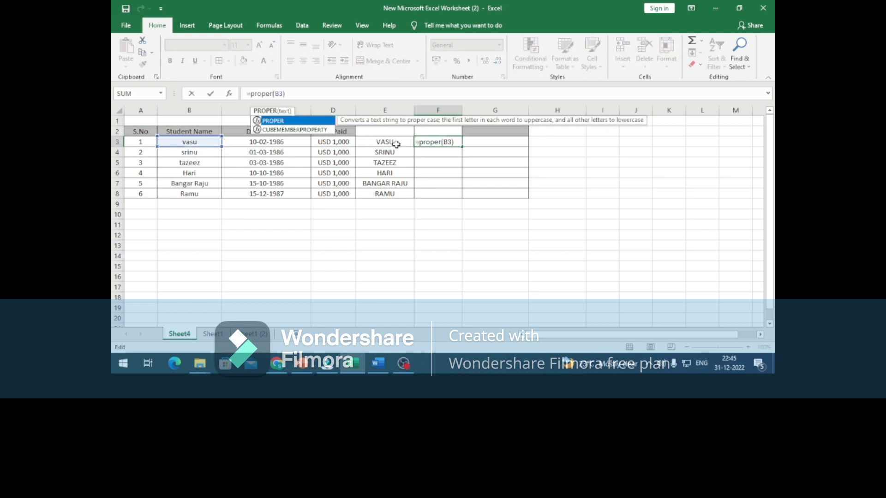
{"action": "key", "text": "Return"}
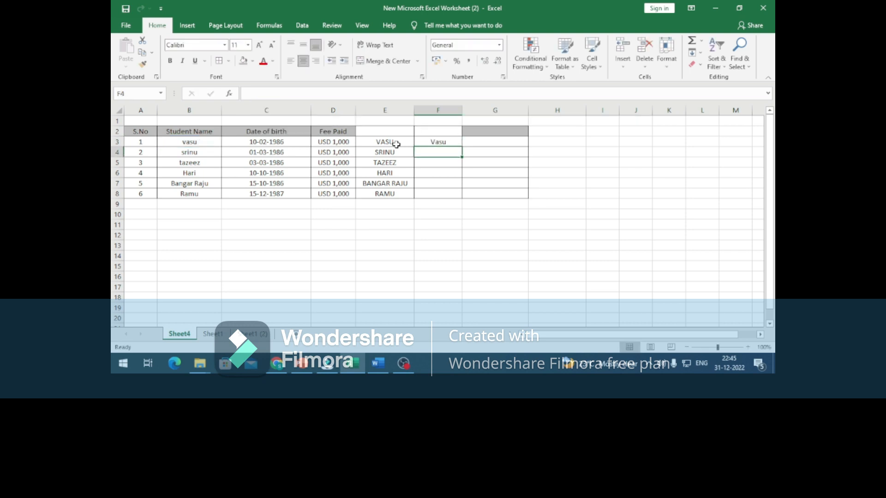
{"action": "left_click", "coordinate": [453, 143]}
{"action": "double_click", "coordinate": [462, 146]}
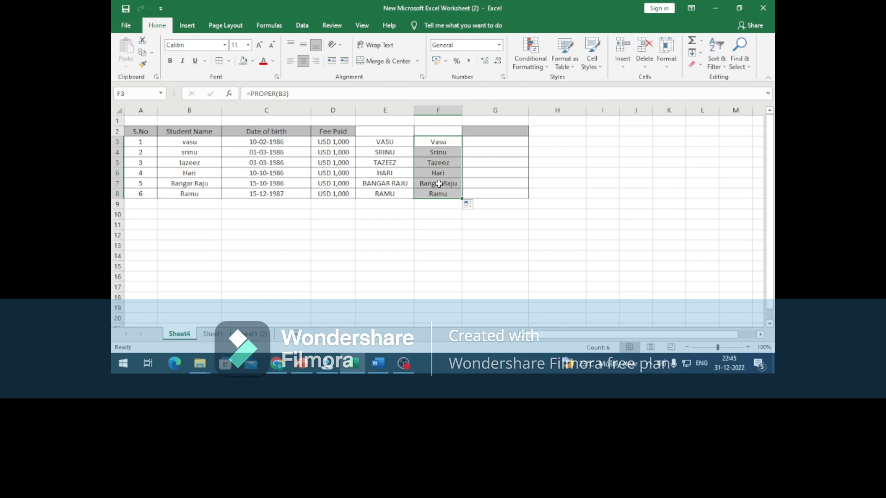
Step: Enter the first student's name in proper case in G3 and Flash Fill the rest of column G from G4
{"action": "left_click", "coordinate": [484, 143]}
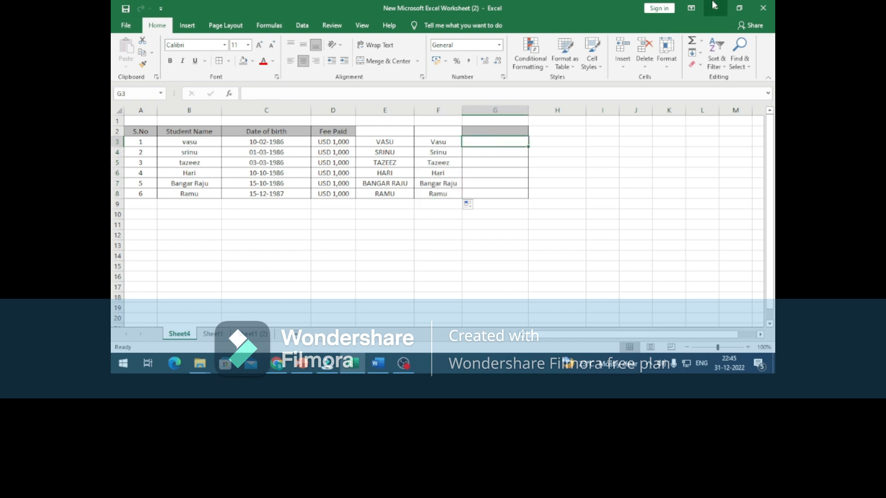
{"action": "type", "text": "Vasu"}
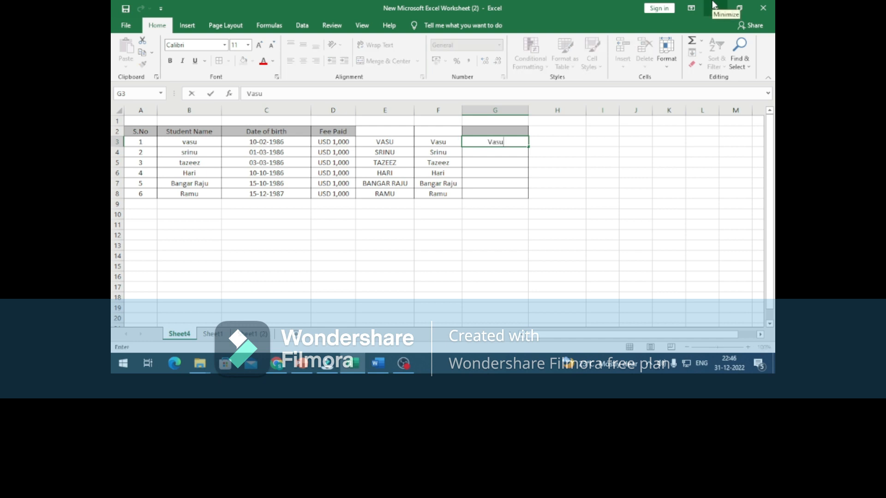
{"action": "left_click", "coordinate": [506, 154]}
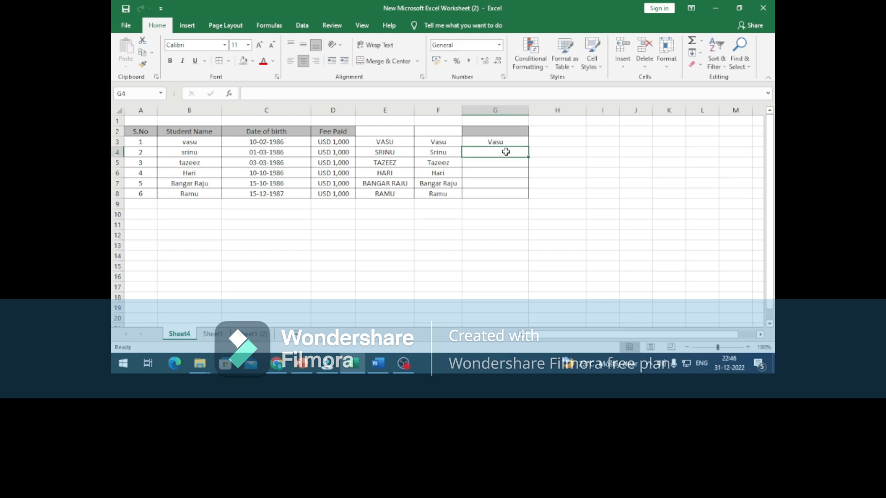
{"action": "key", "text": "ctrl+e"}
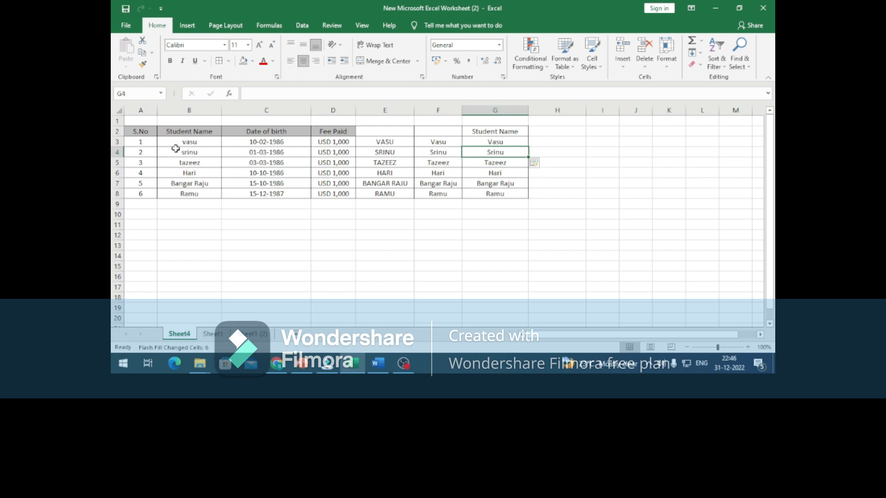
Step: Replace the name in G3 with its uppercase version and Flash Fill the rest of column G in uppercase
{"action": "left_click", "coordinate": [502, 141]}
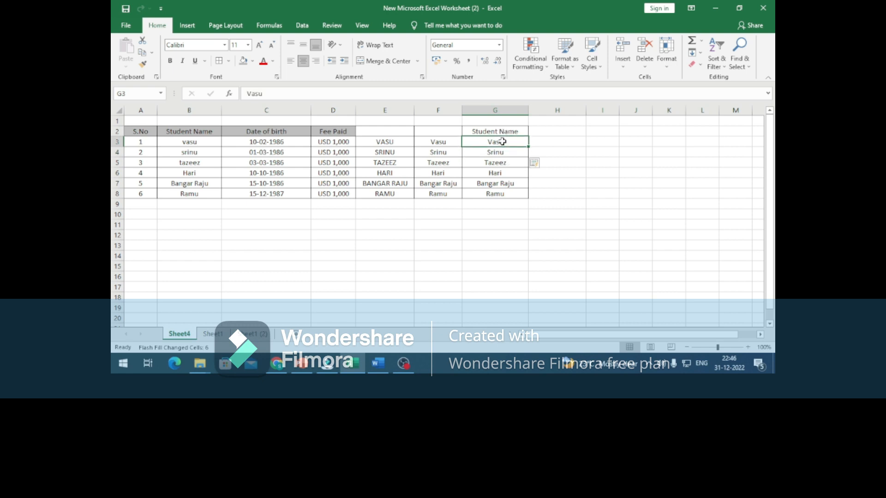
{"action": "type", "text": "VASU"}
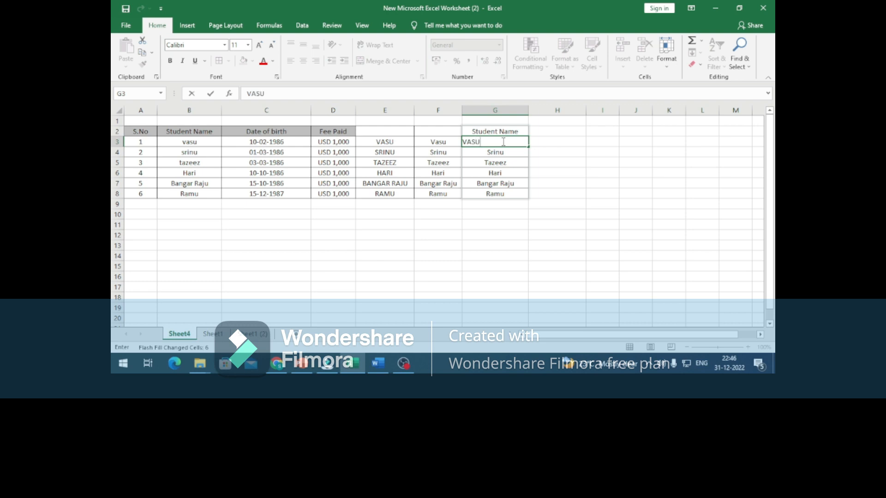
{"action": "key", "text": "Return"}
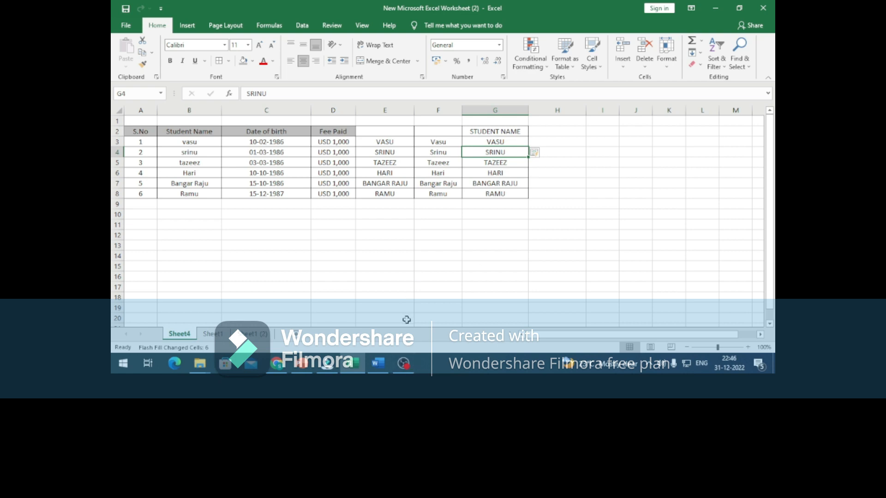
{"action": "left_click", "coordinate": [404, 363]}
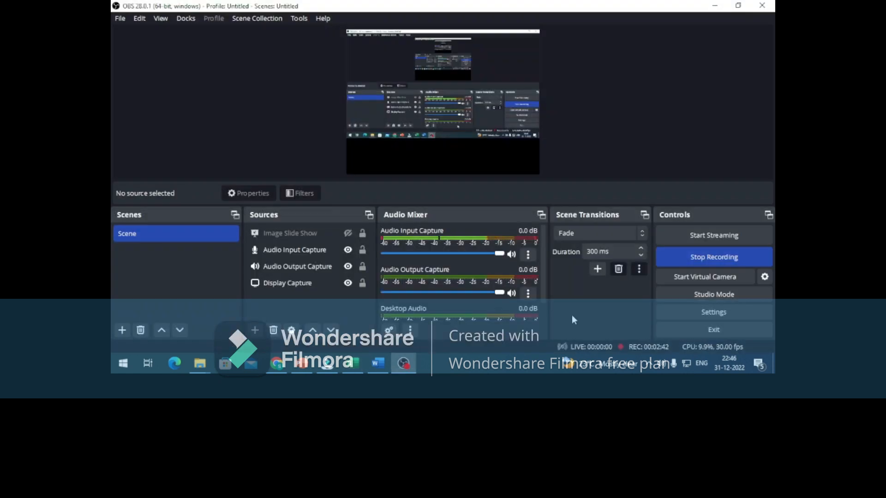